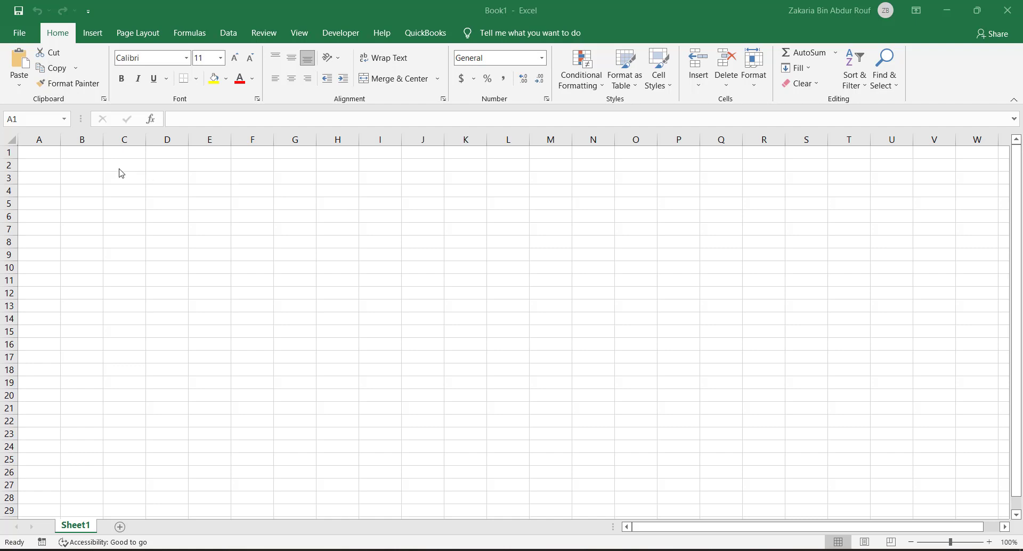
Step: Enter the table headings Name, Maths, Biology and English in cells B2 to E2
click(79, 166)
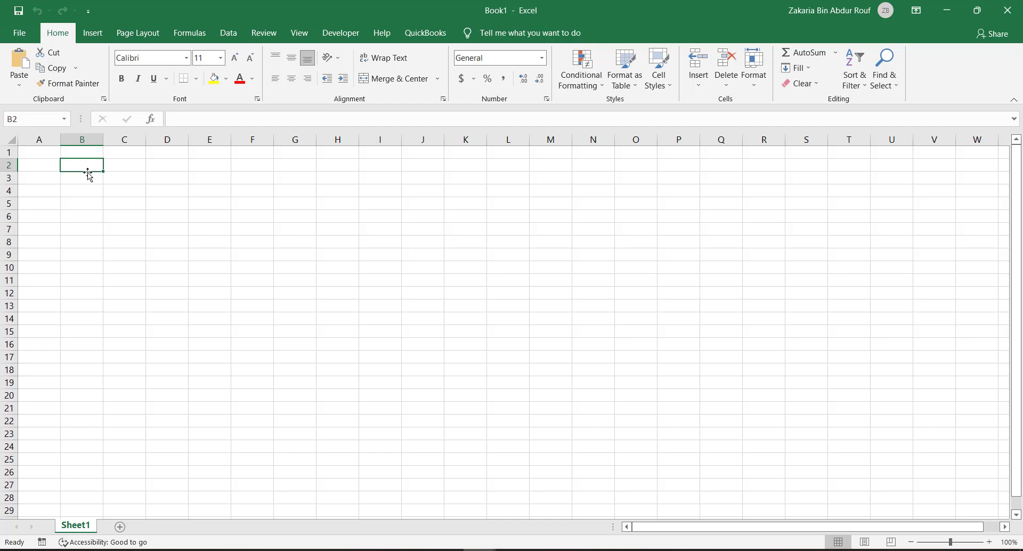
text(Name)
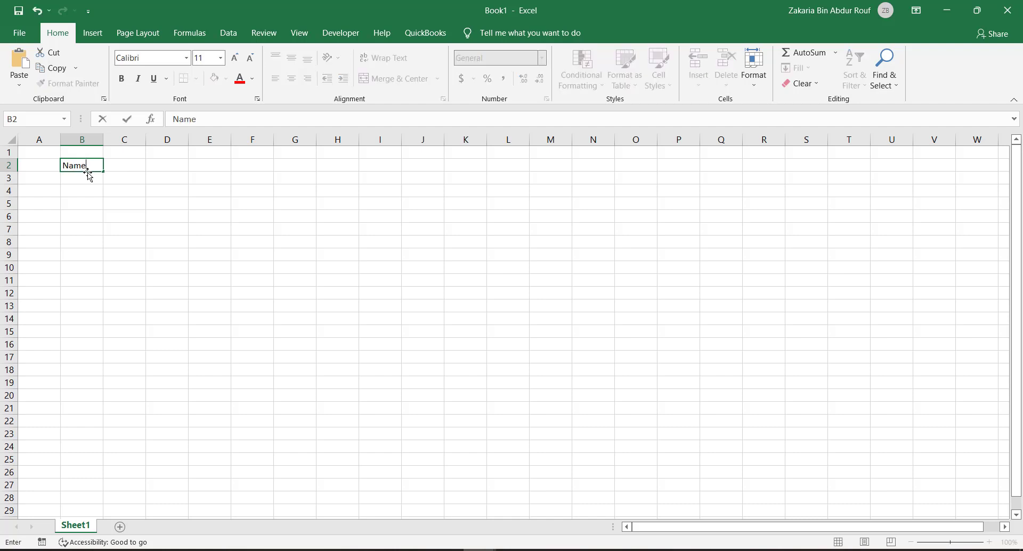
key(Return)
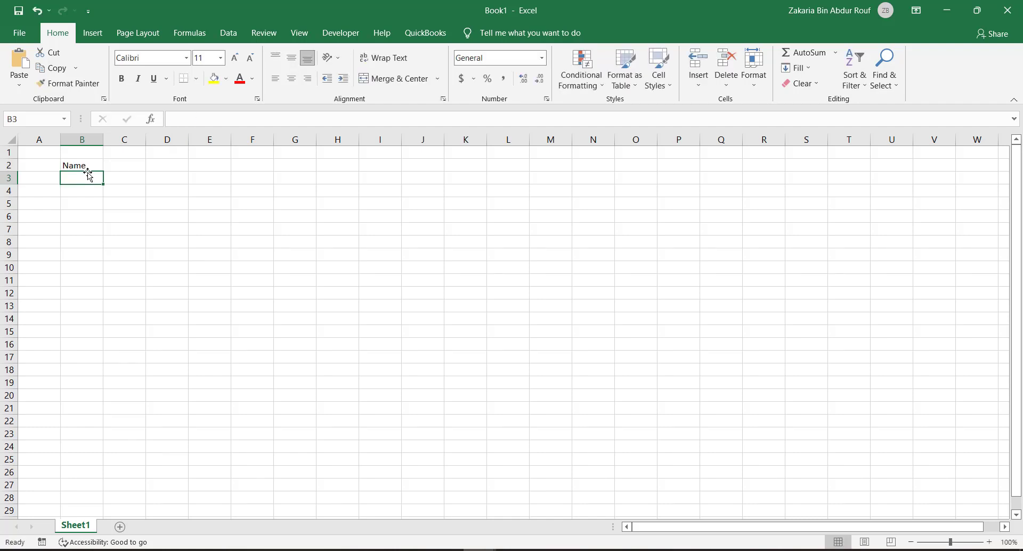
key(Up)
key(Right)
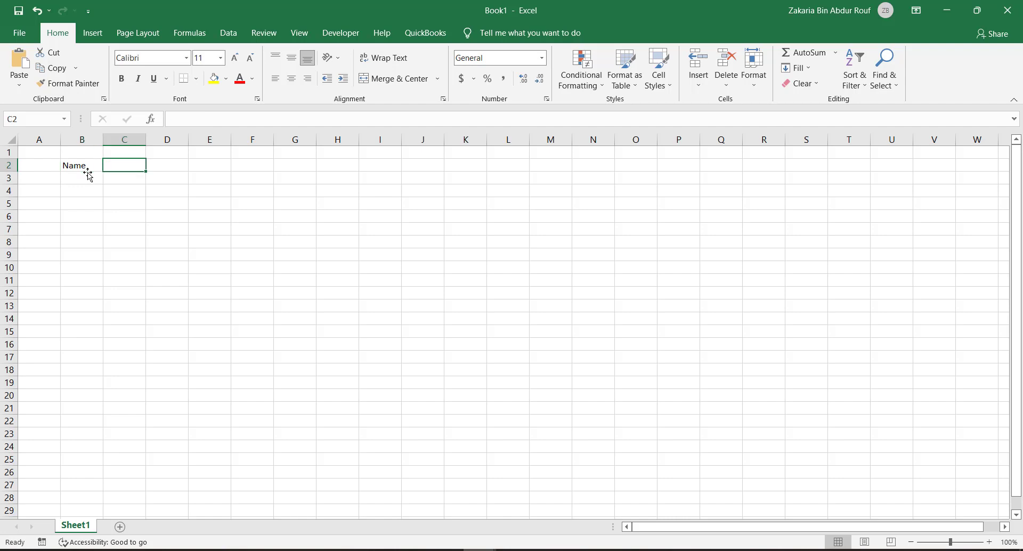
text(Maths)
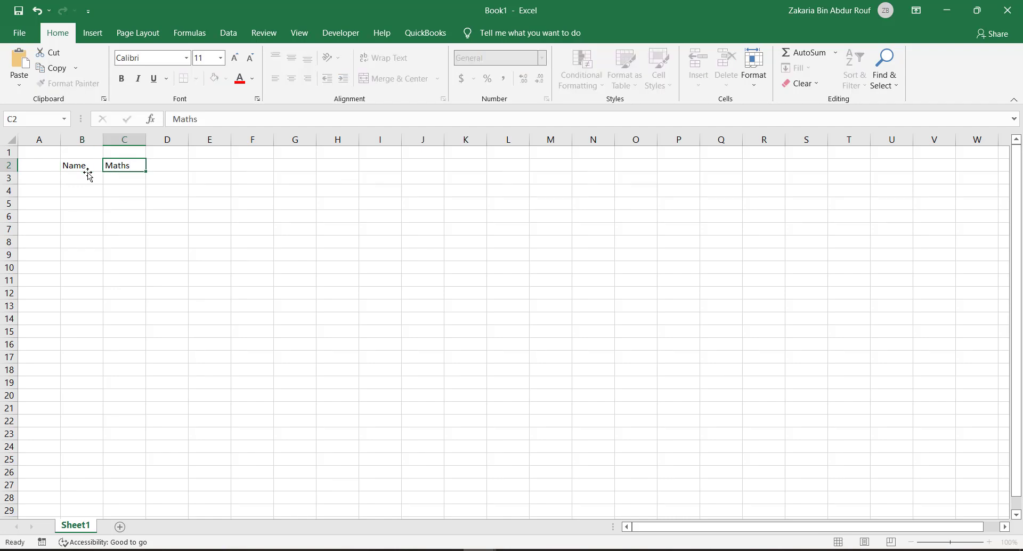
key(Tab)
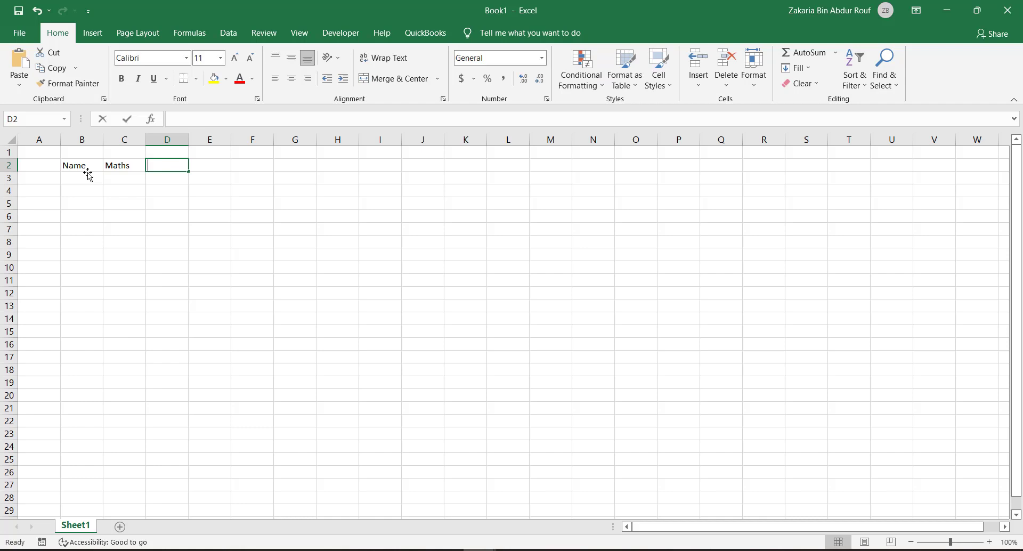
text(Biology)
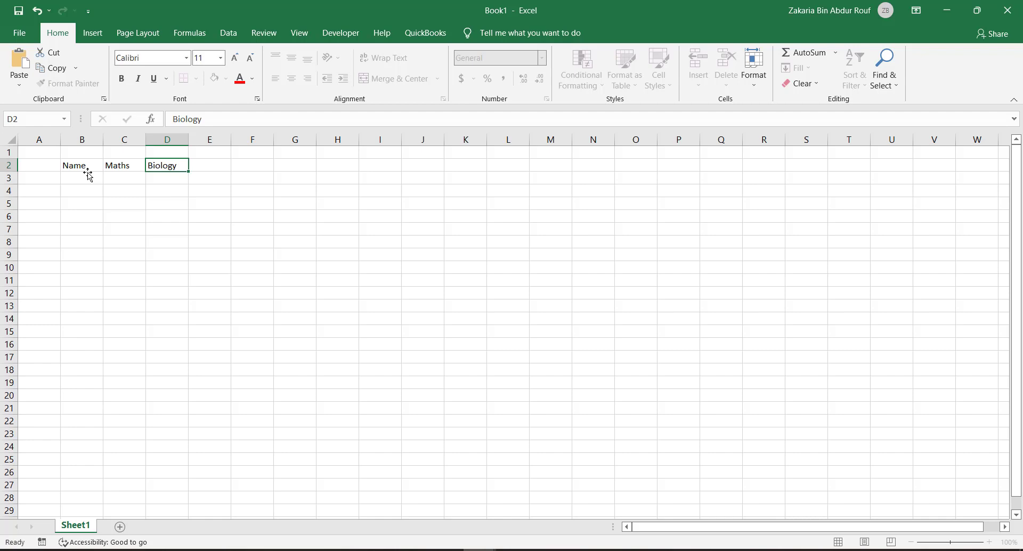
key(Tab)
text(English)
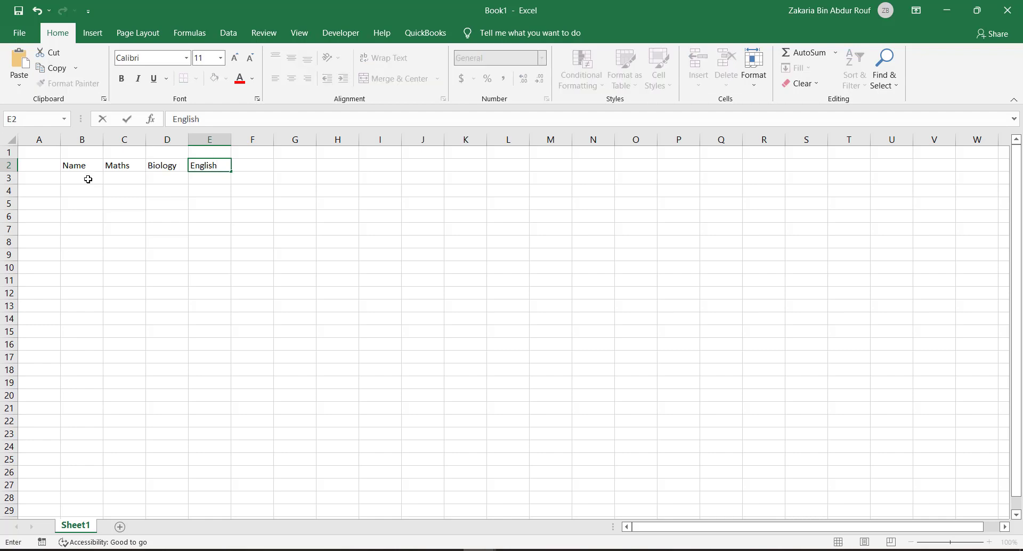
key(Return)
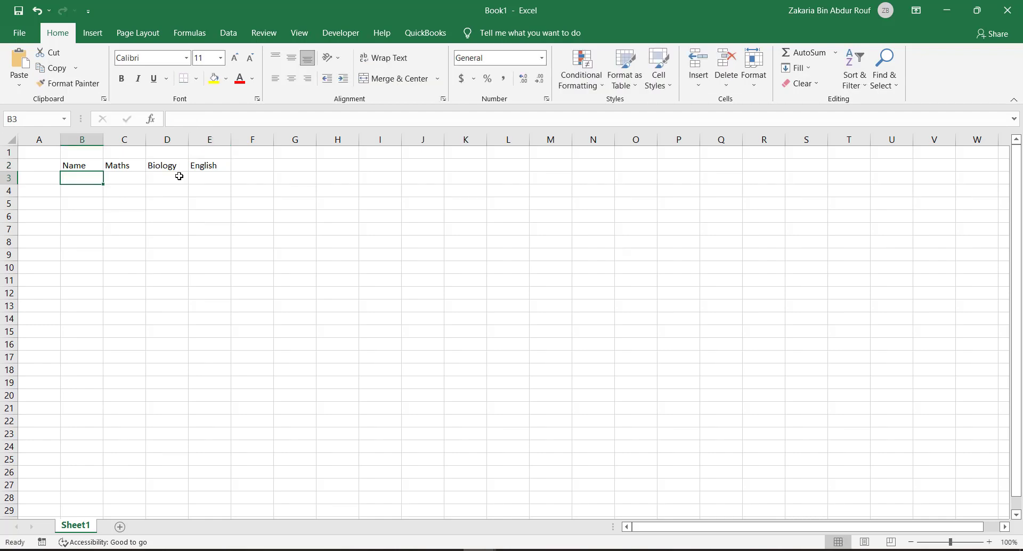
Step: Fill row 3 with Mr. X and the marks 80 for Maths, 75 for Biology and 65 for English
text(Mr. X)
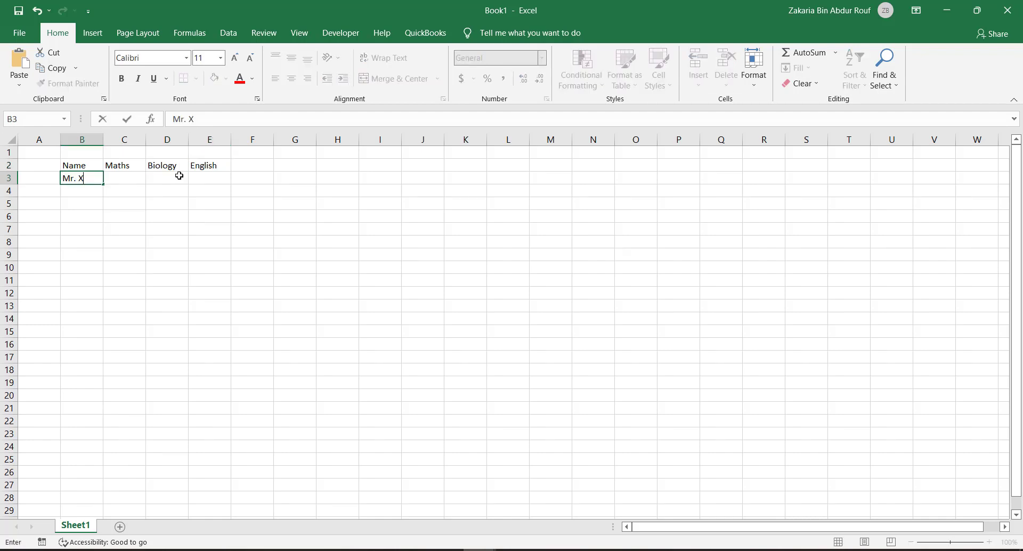
key(Tab)
text(1)
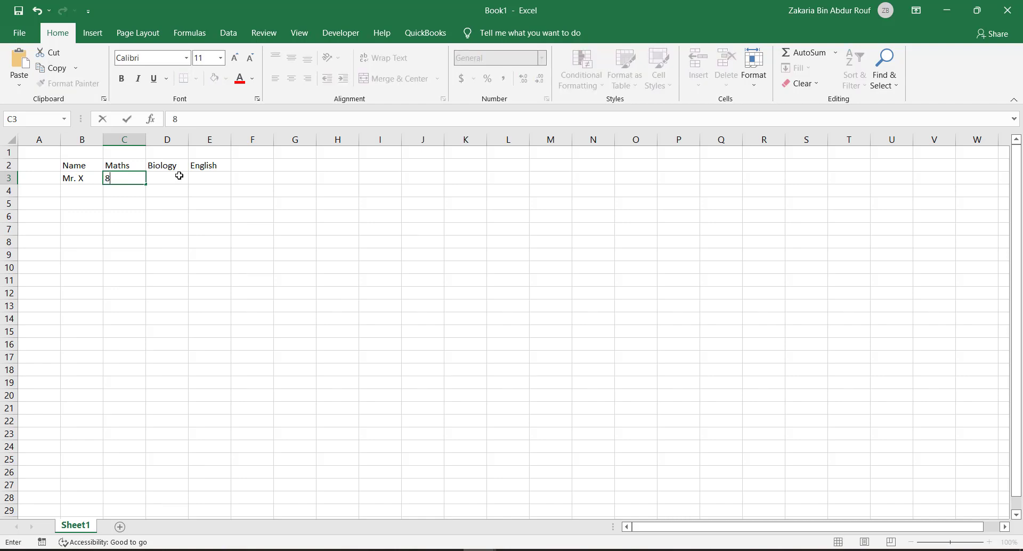
text(0)
key(Tab)
text(75)
key(Tab)
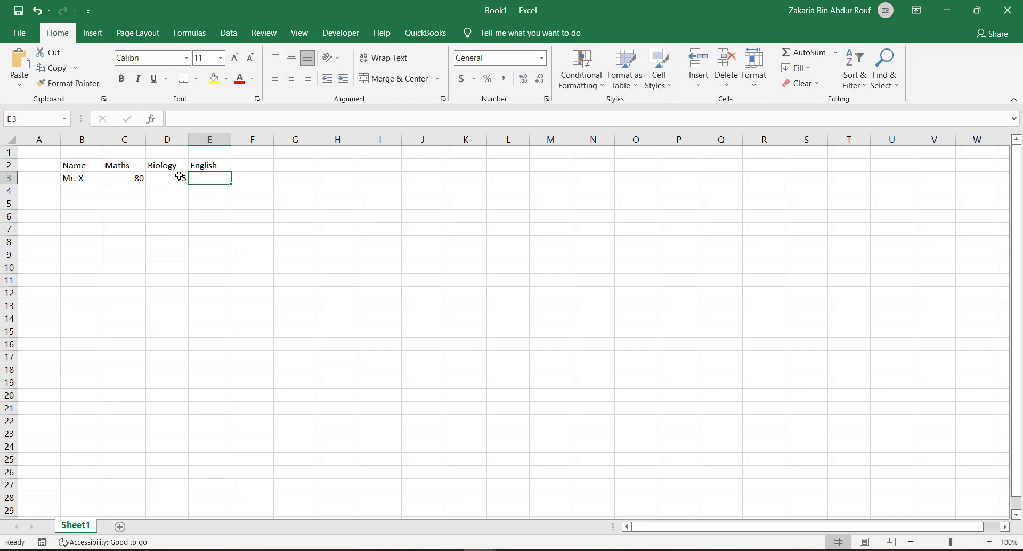
text(65)
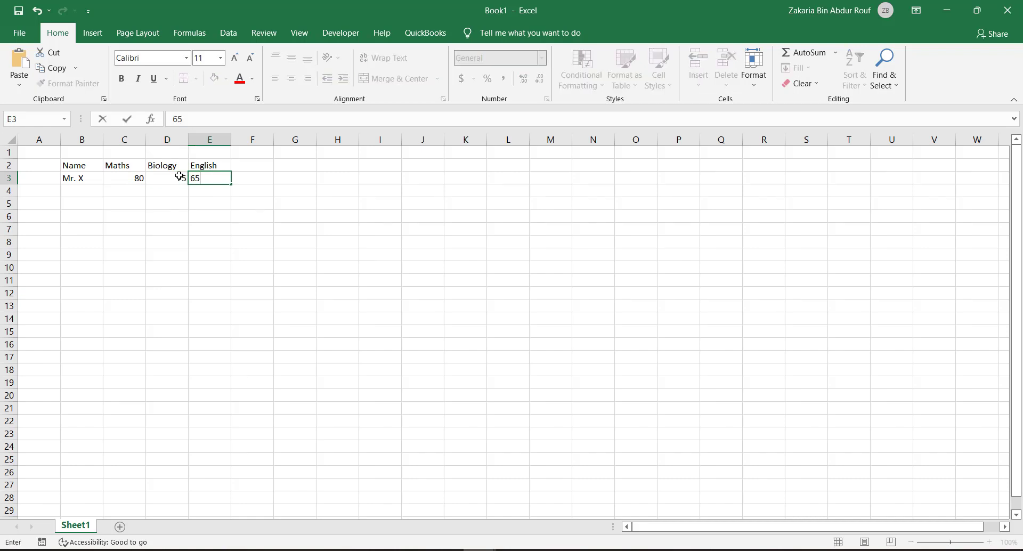
key(Tab)
key(Return)
key(Left)
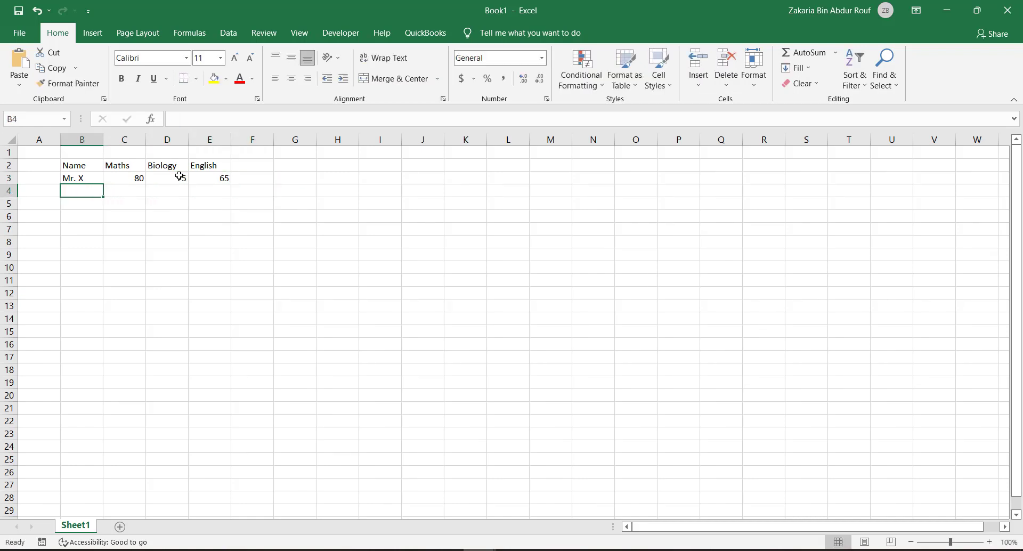
Step: Fill row 4 with Mr. Y and the marks 78 for Maths, 95 for Biology and 75 for English
text(Mr. Y)
key(Tab)
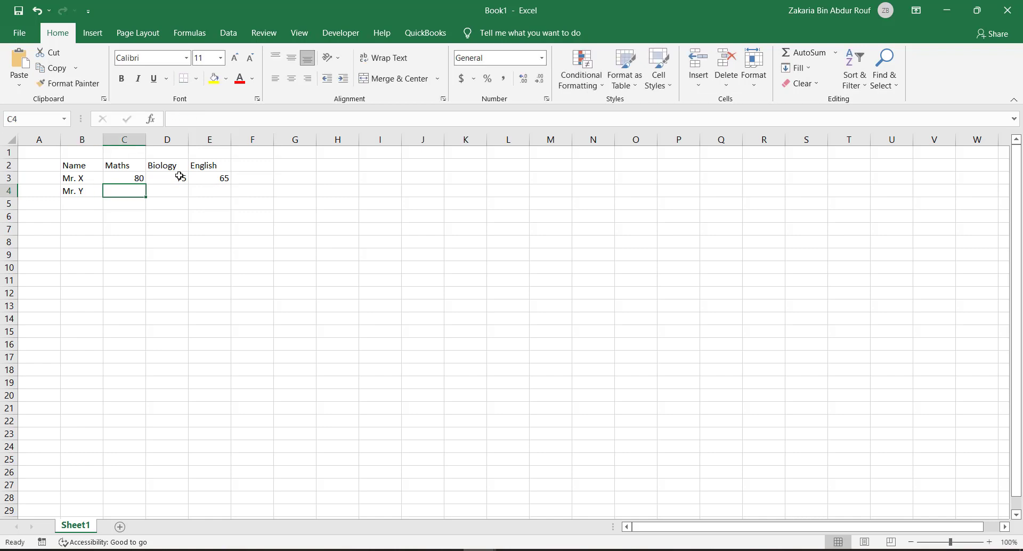
text(78)
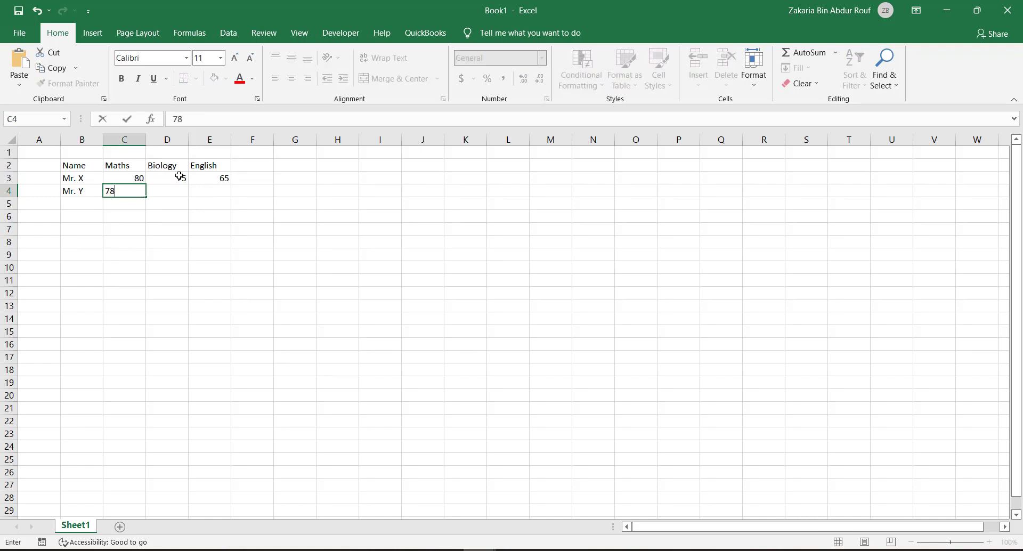
key(Tab)
text(9)
key(Tab)
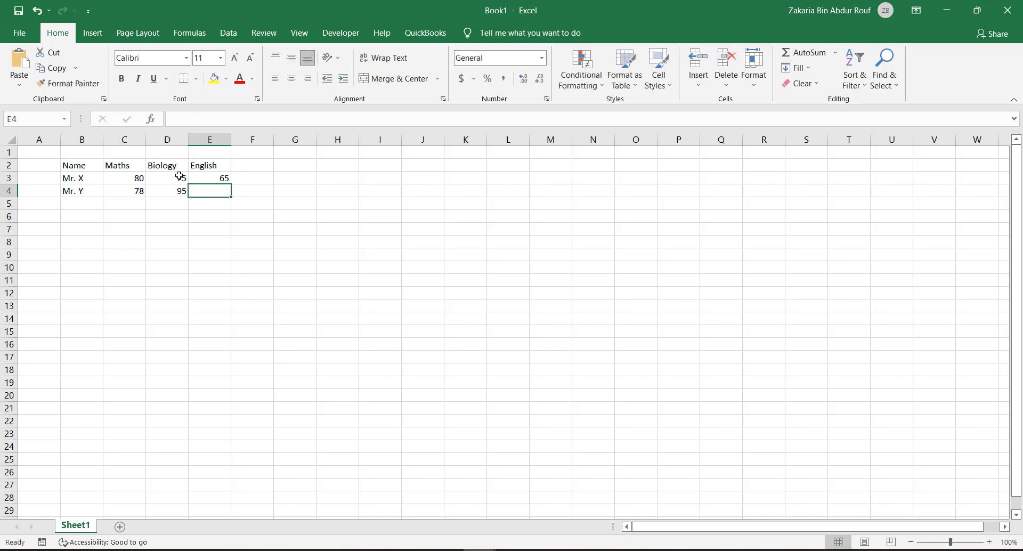
text(75)
key(Return)
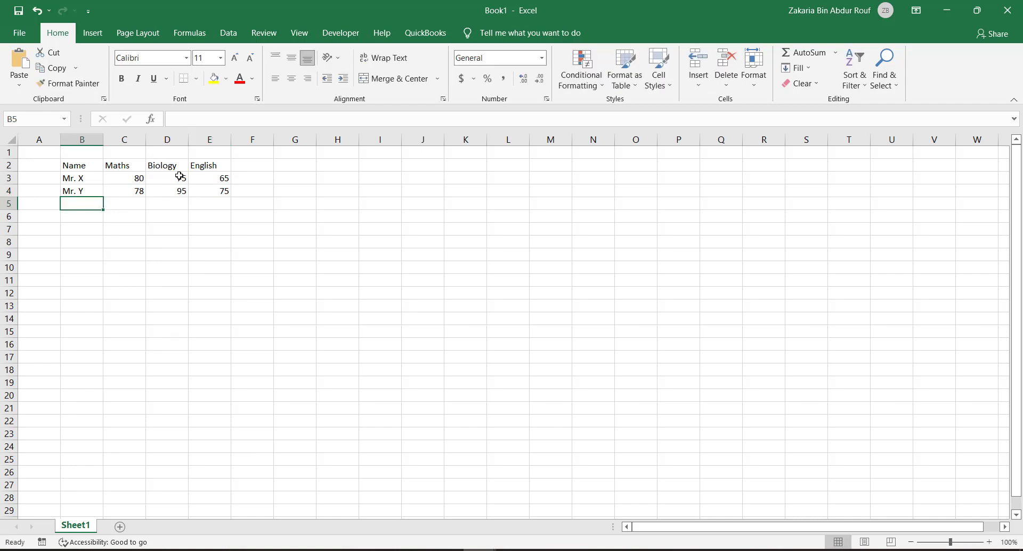
Step: Fill row 5 with Mr. Z and the marks 90 for Maths, 74 for Biology and 85 for English
text(Mr. )
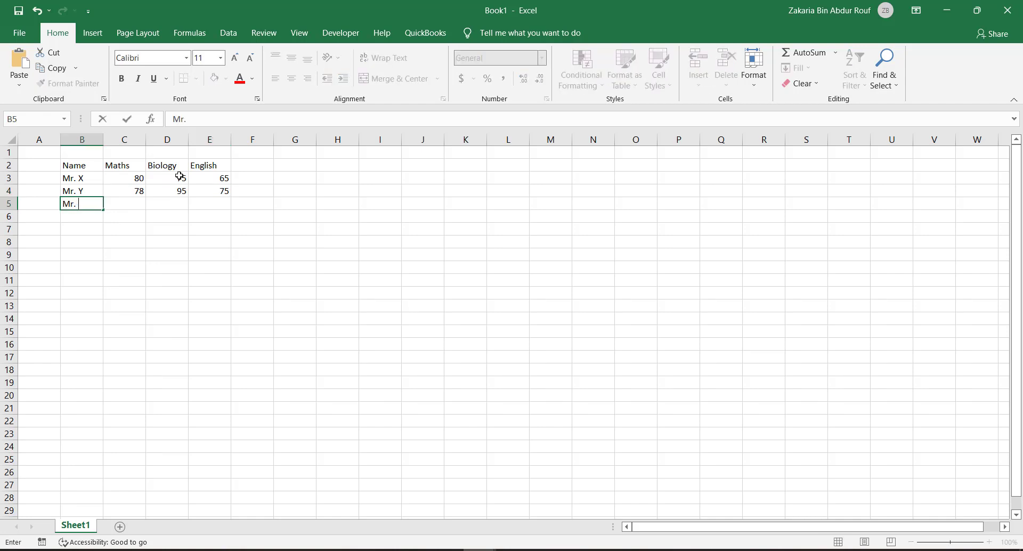
text(Z)
key(Tab)
text(90)
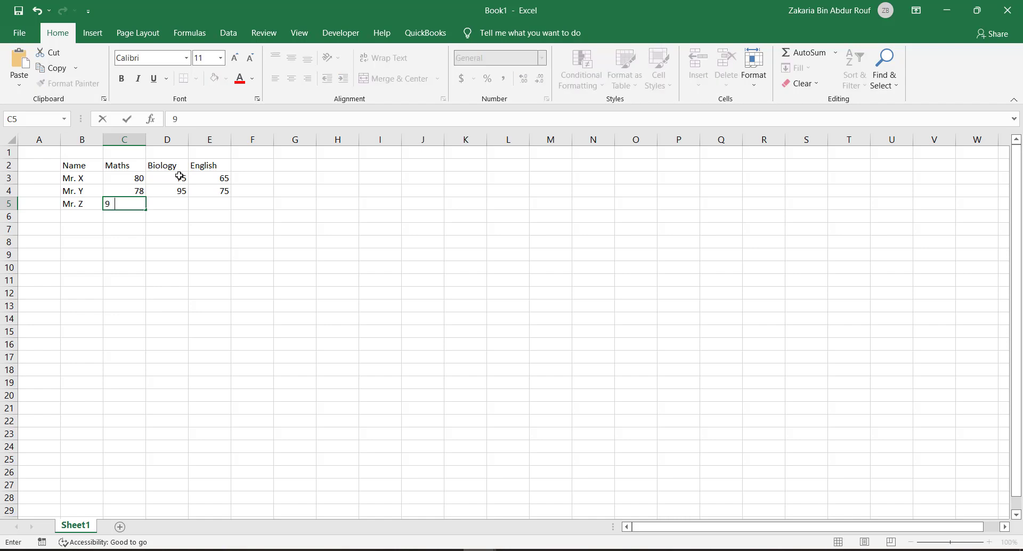
key(Tab)
text(7)
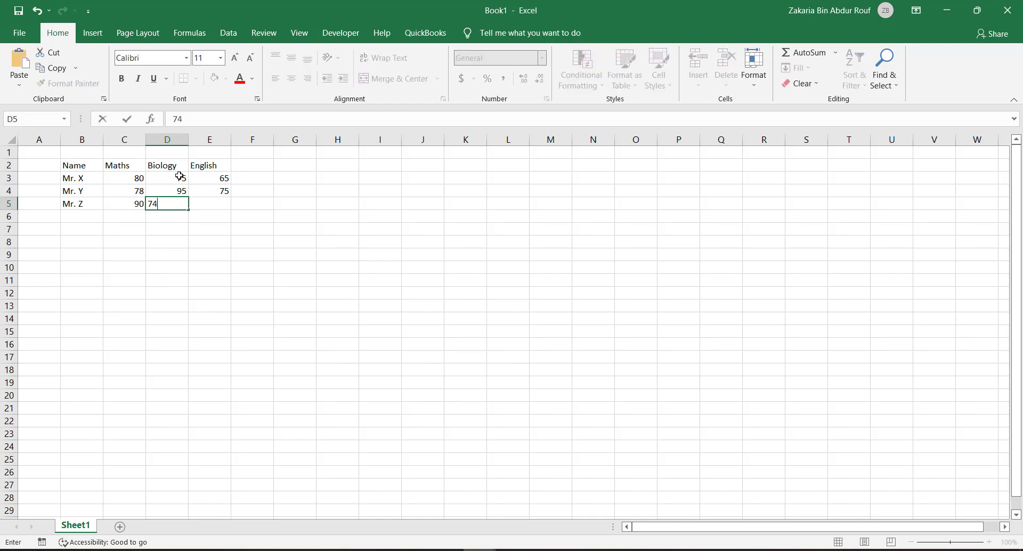
key(Tab)
text(85)
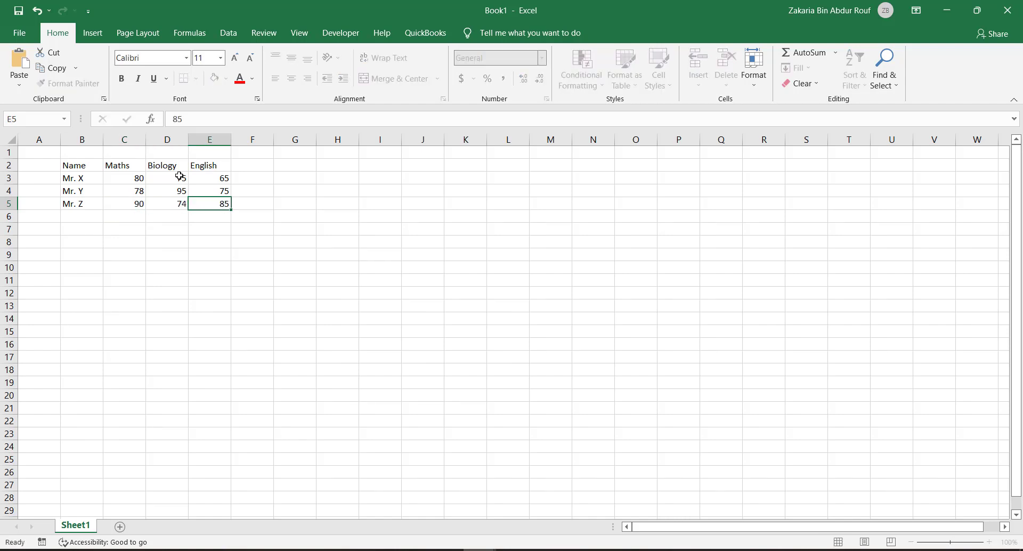
key(Tab)
click(199, 214)
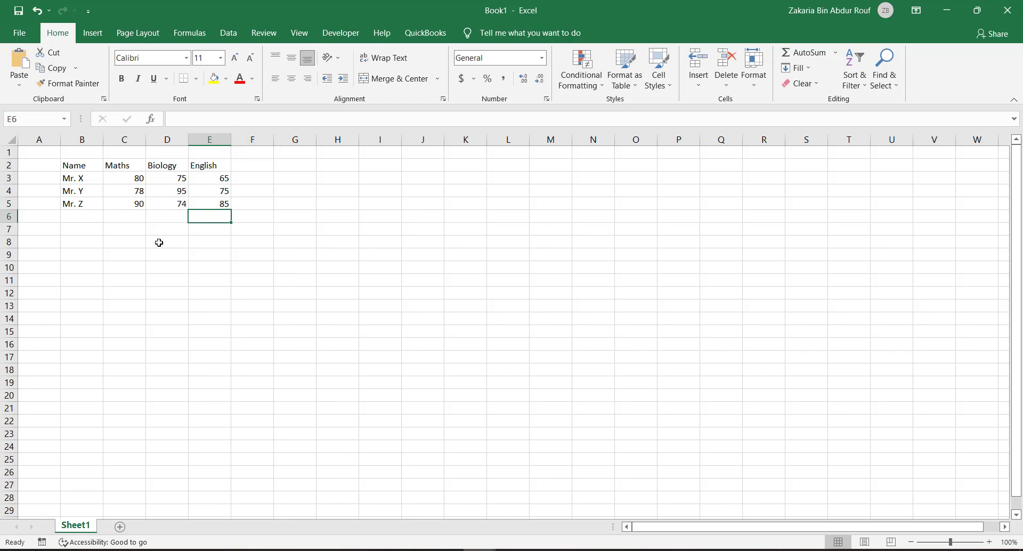
Step: Apply borders to all cells of the marks table in B2:E5
drag(69, 168, 217, 204)
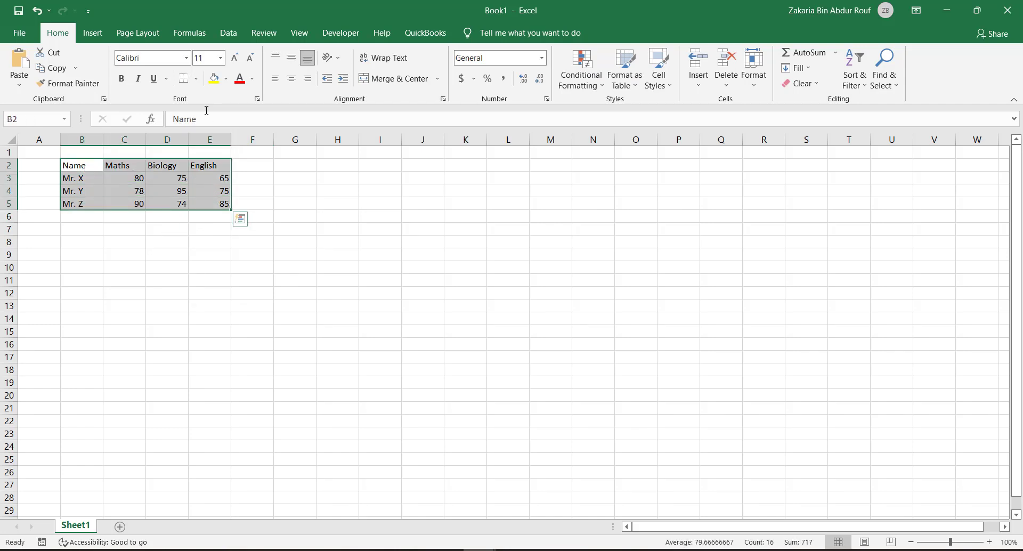
click(196, 78)
click(200, 194)
click(102, 198)
Step: Shade the header cells B2:E2 with a light grey theme fill colour
drag(84, 169, 216, 167)
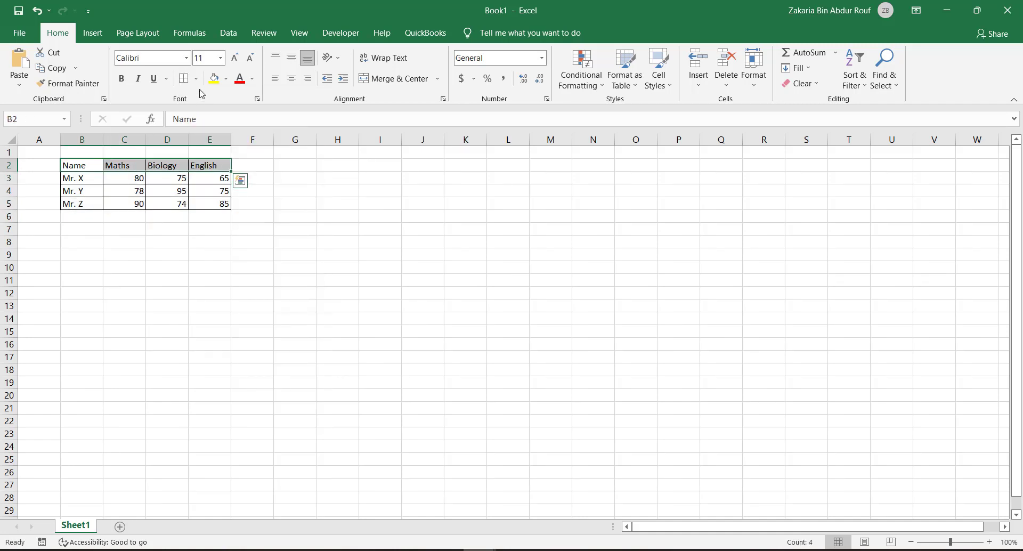
click(225, 79)
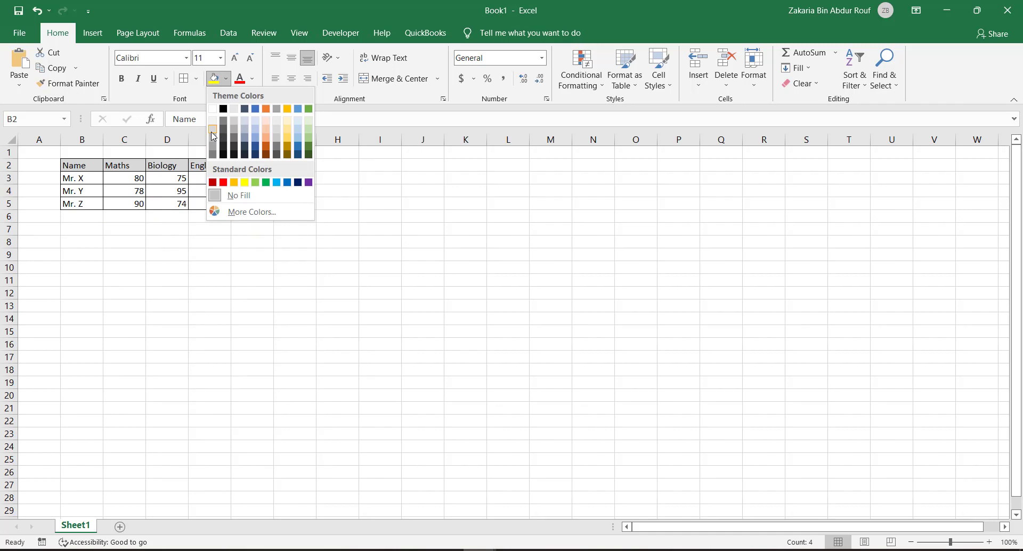
click(212, 131)
click(221, 239)
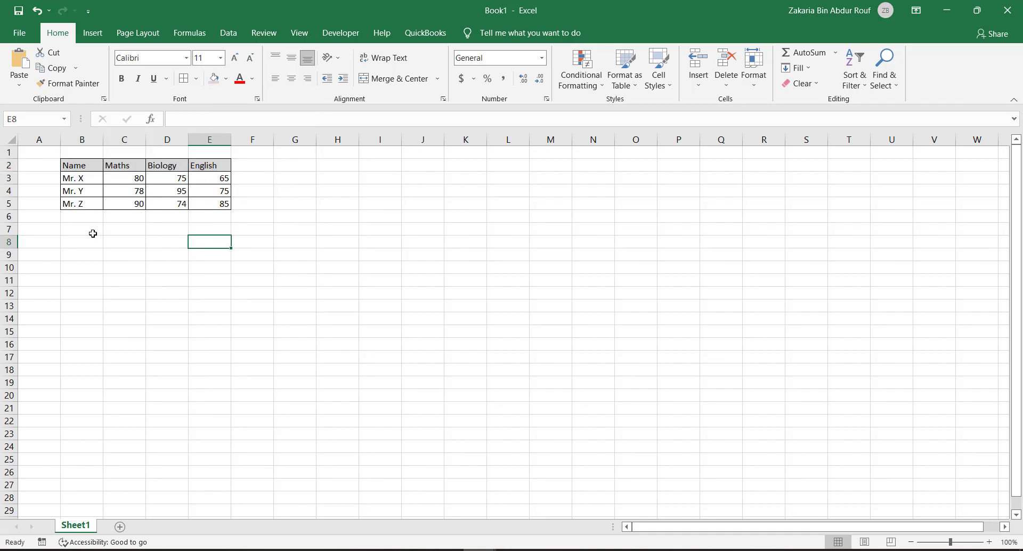
Step: Insert an empty 2-D clustered column chart and place it below the table, starting at about row 10
click(98, 39)
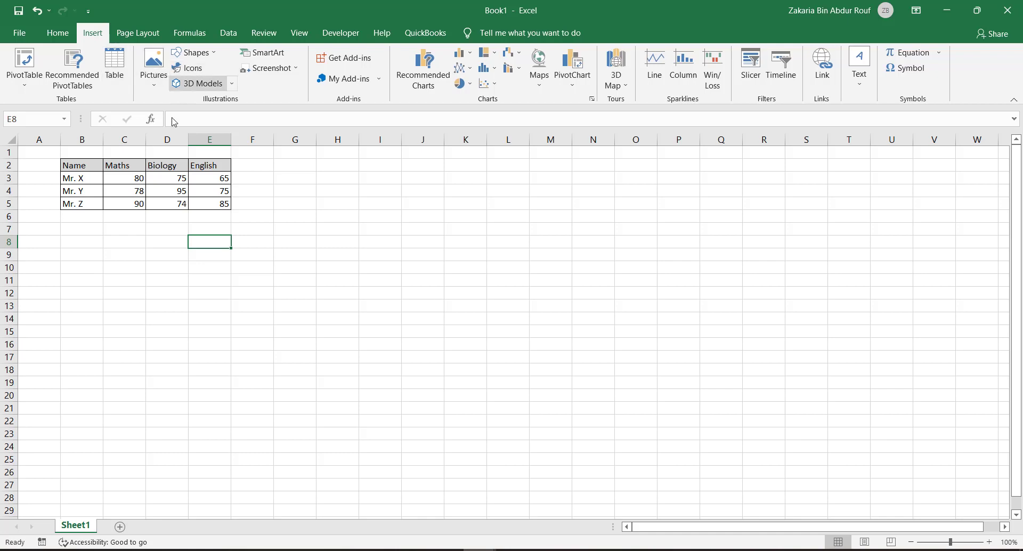
click(462, 55)
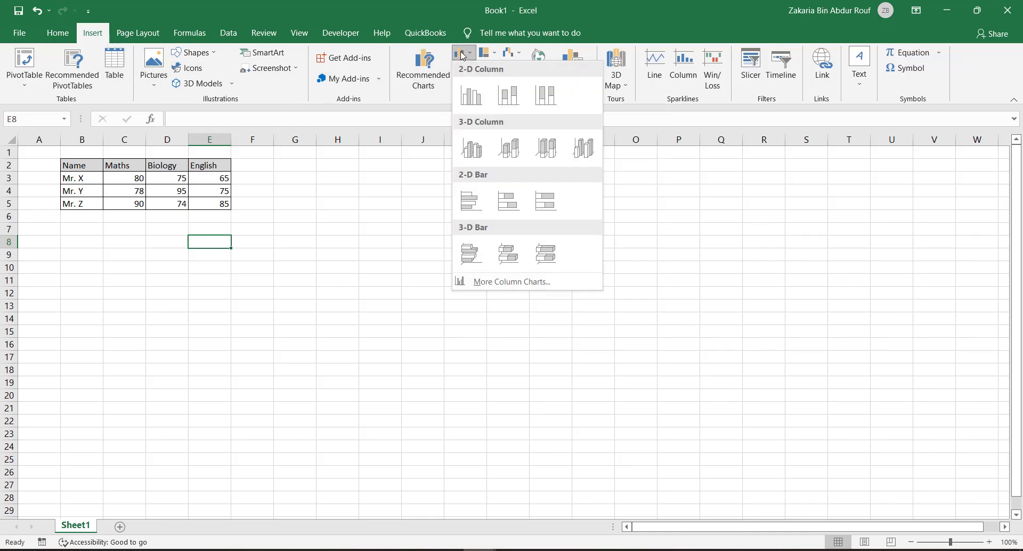
click(464, 90)
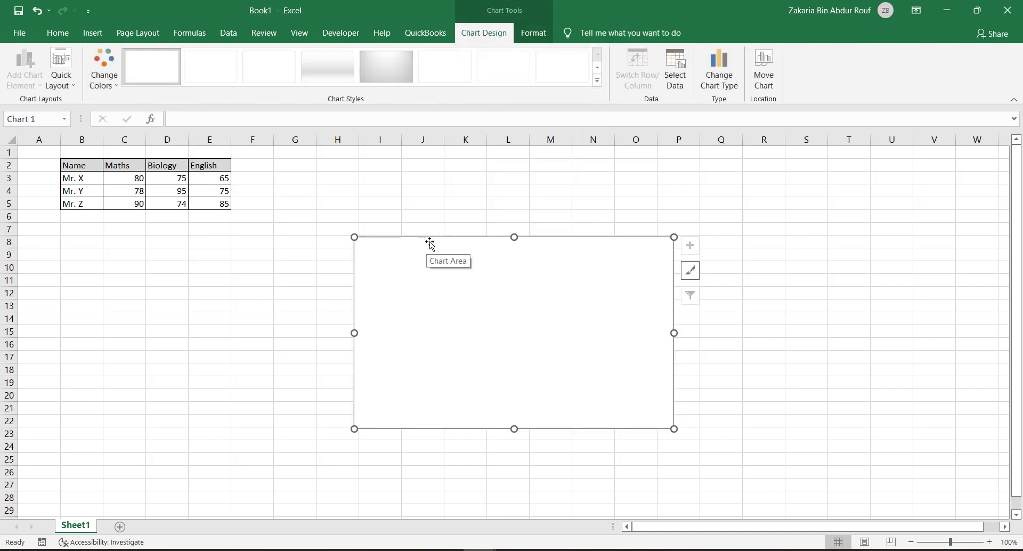
drag(430, 243, 183, 276)
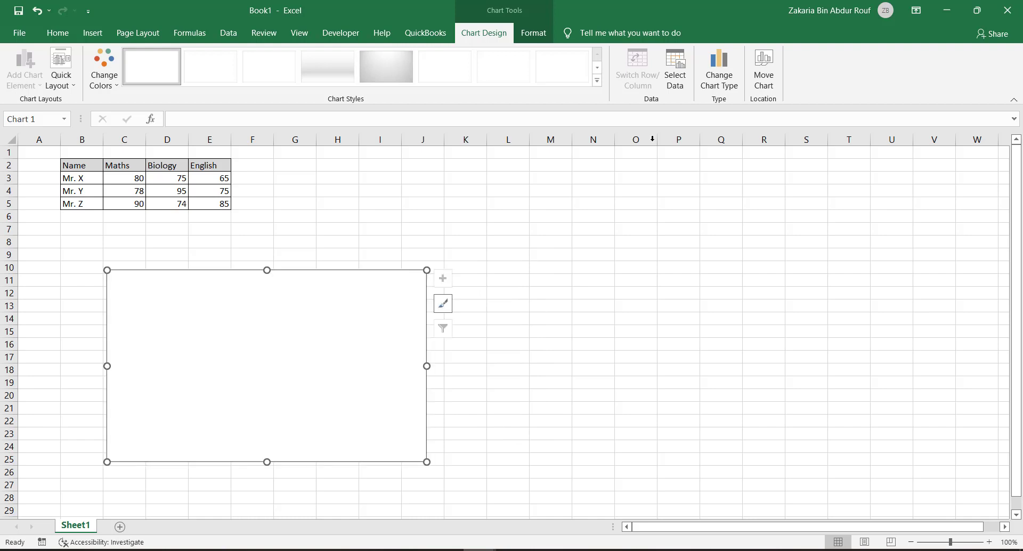
Step: Set the chart's data range to the marks table in Sheet1!$B$2:$E$5, keeping the data source dialog clear of the chart
click(684, 71)
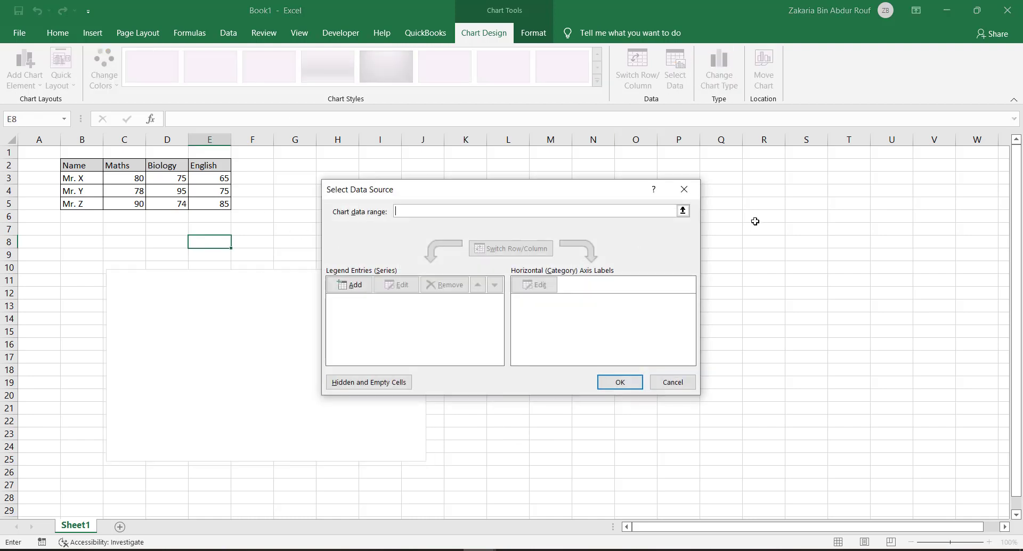
click(683, 212)
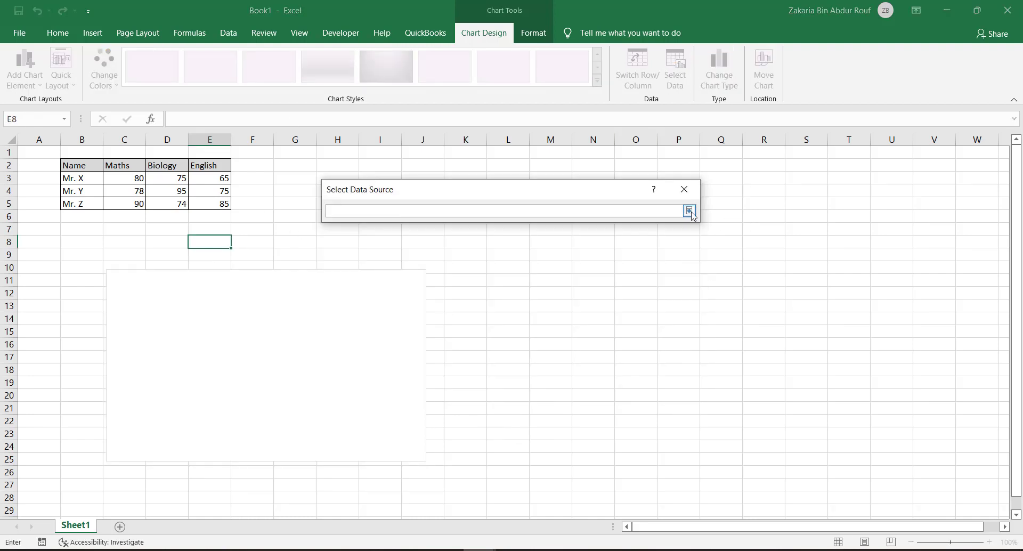
click(689, 211)
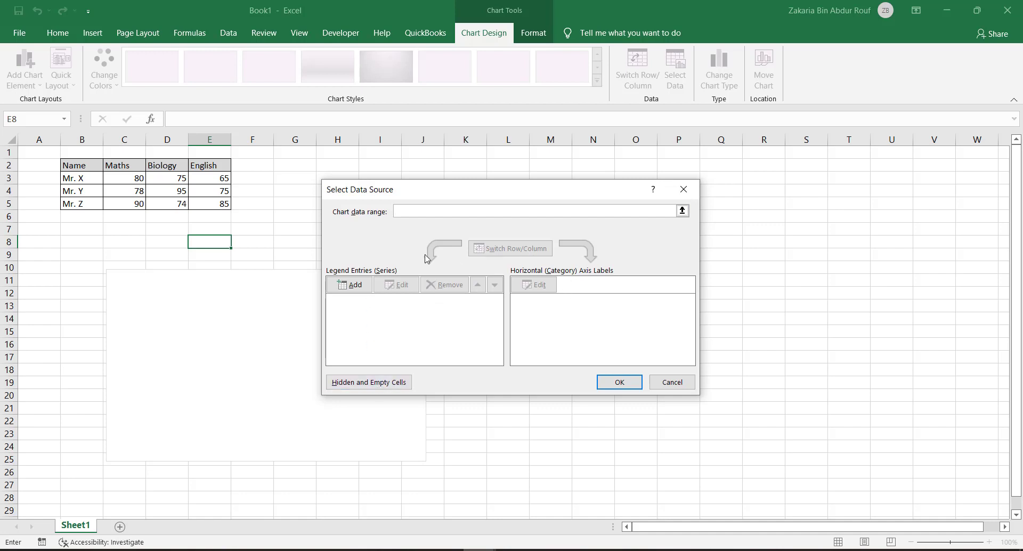
drag(81, 166, 212, 202)
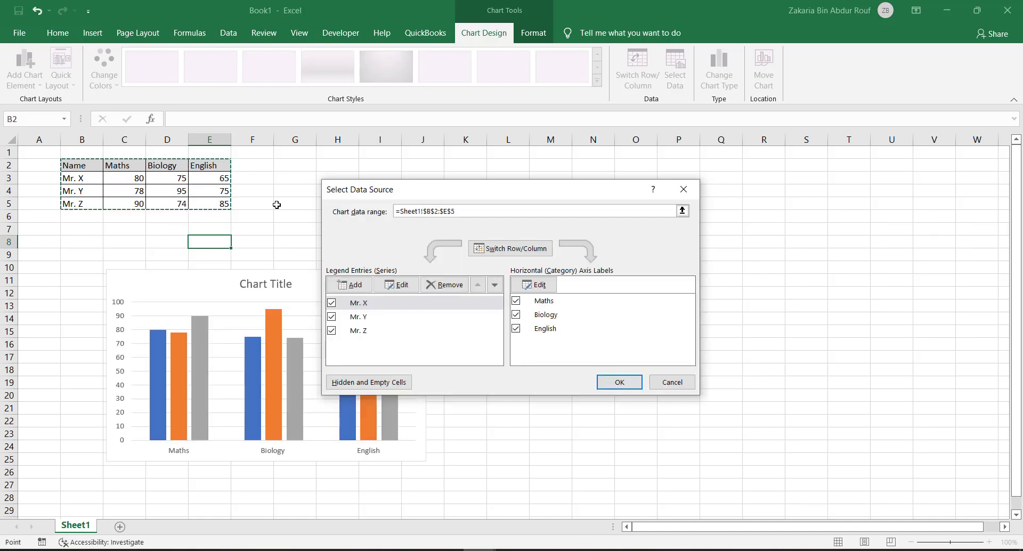
drag(414, 197, 513, 158)
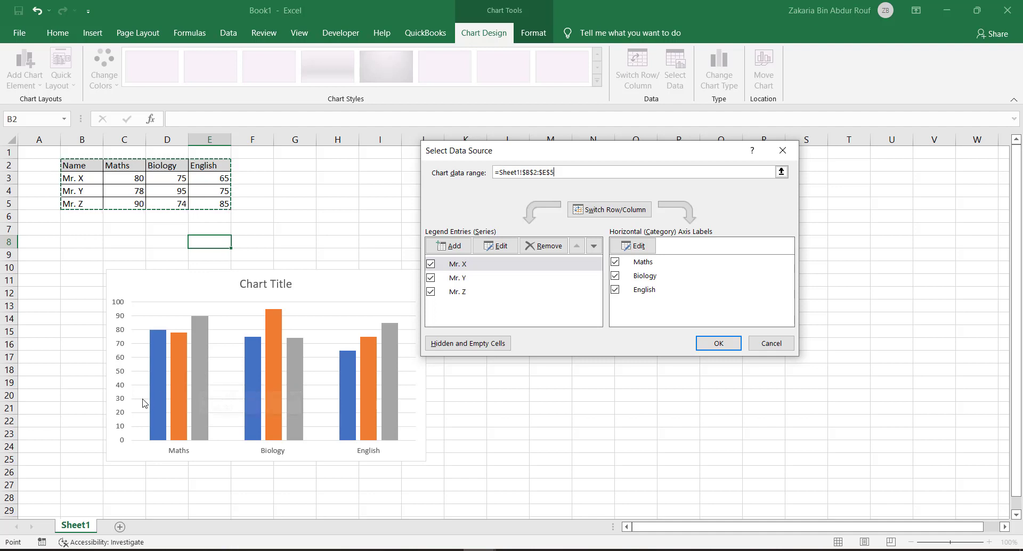
Step: Switch the chart's rows and columns for comparison, switch them back so the students are the series, and accept the data source
mouse_move(156, 386)
mouse_move(205, 381)
click(601, 212)
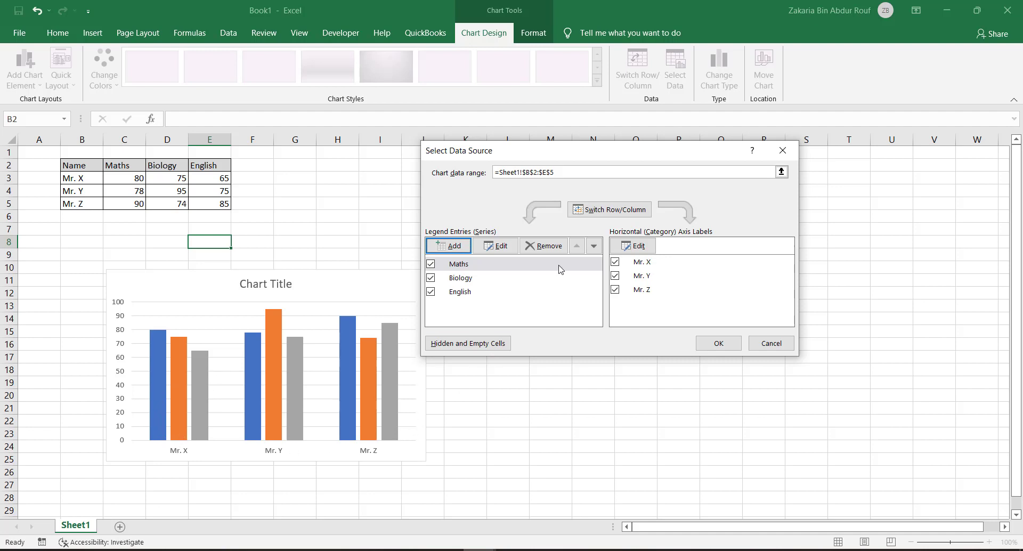
click(602, 210)
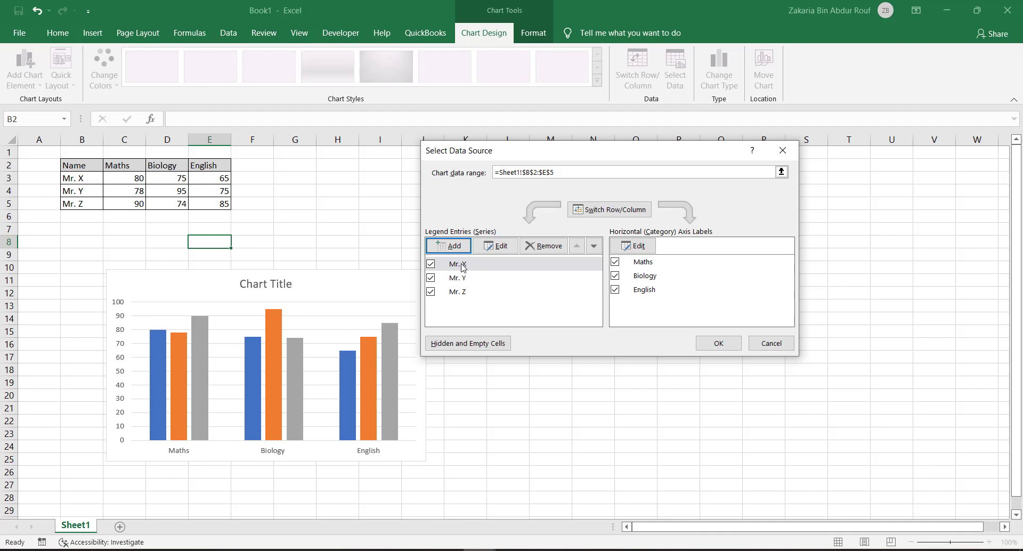
click(717, 343)
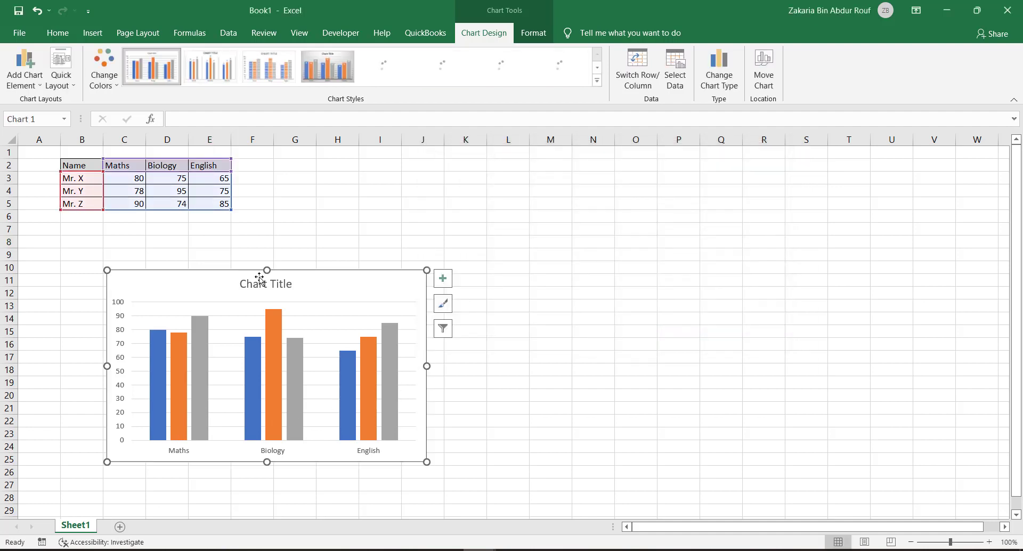
Step: Move the chart so it starts at column B and try several chart styles, finishing with the dark-background one
drag(244, 284, 137, 280)
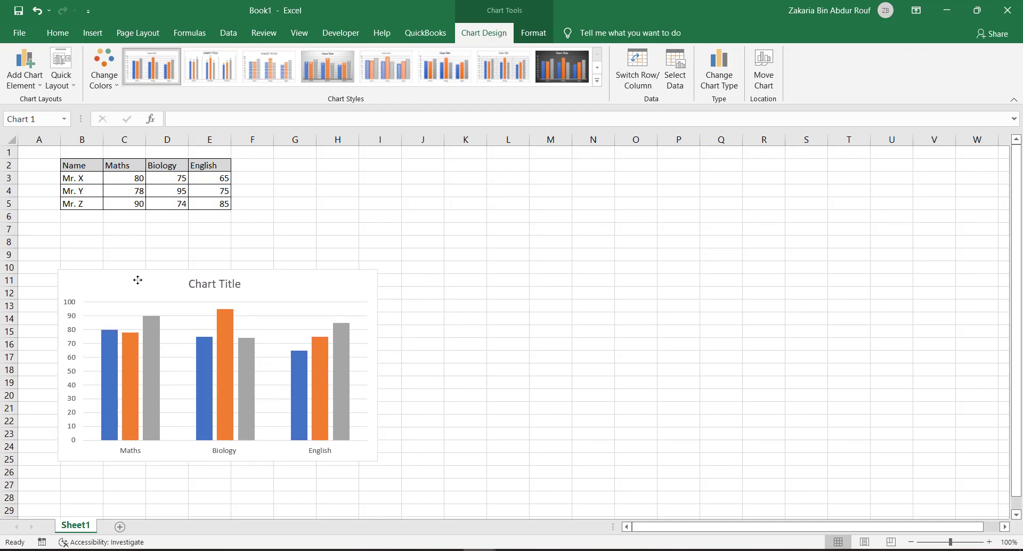
click(213, 68)
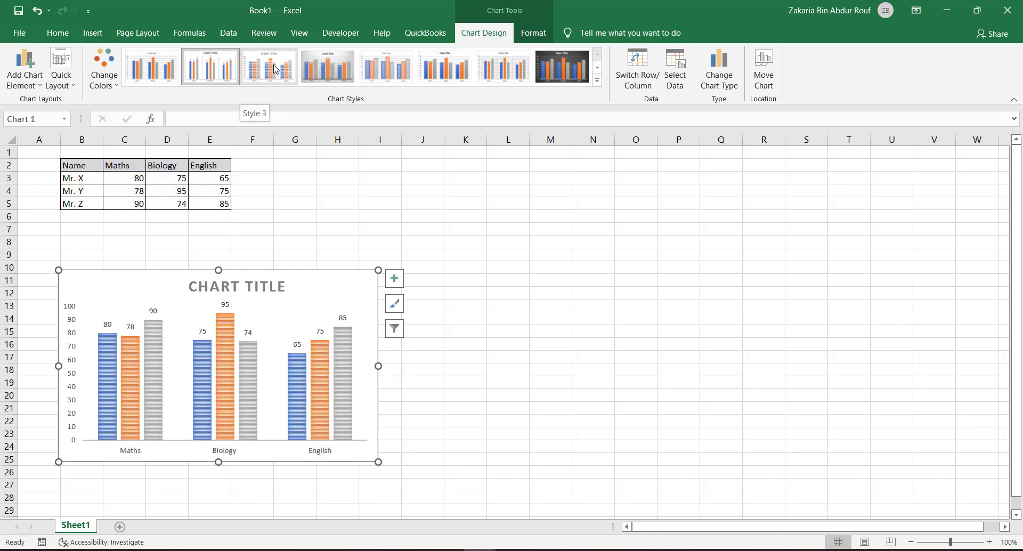
click(329, 67)
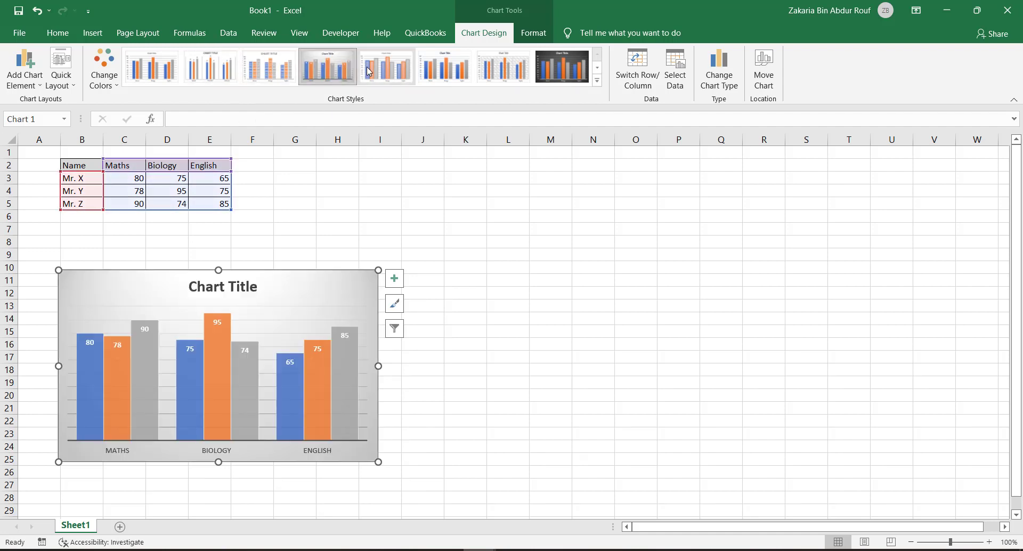
click(444, 68)
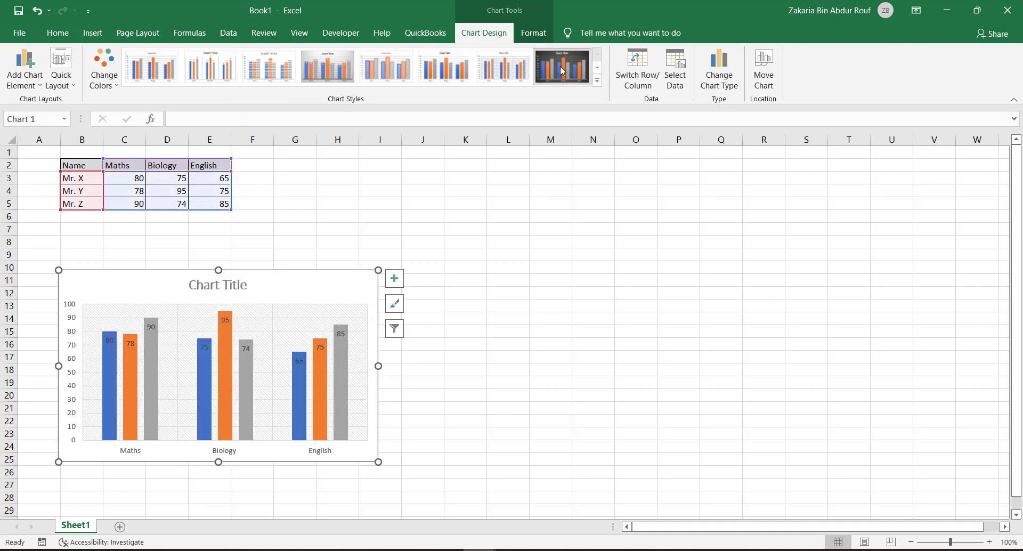
click(561, 69)
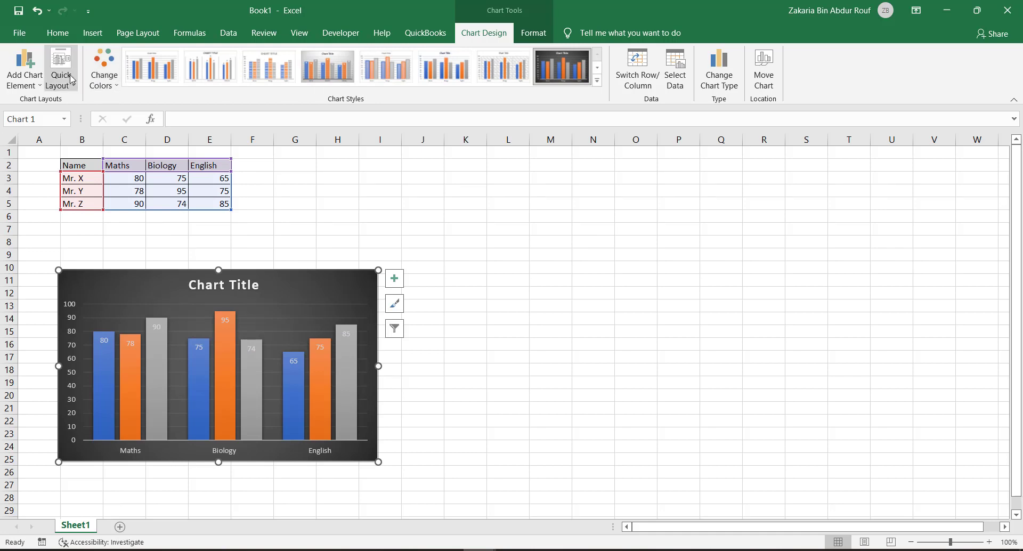
Step: Preview the line chart type and change the chart to a standard pie chart
click(719, 69)
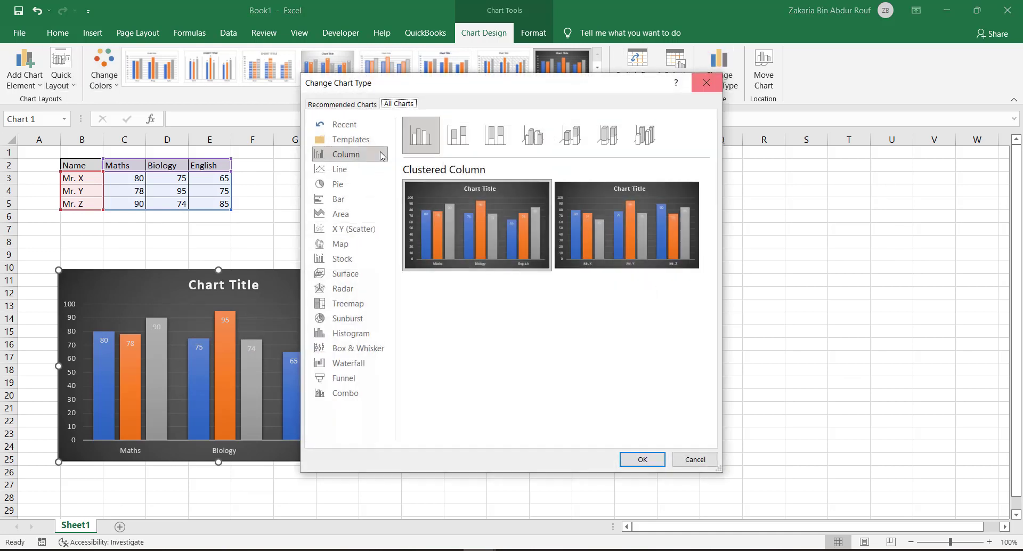
click(366, 170)
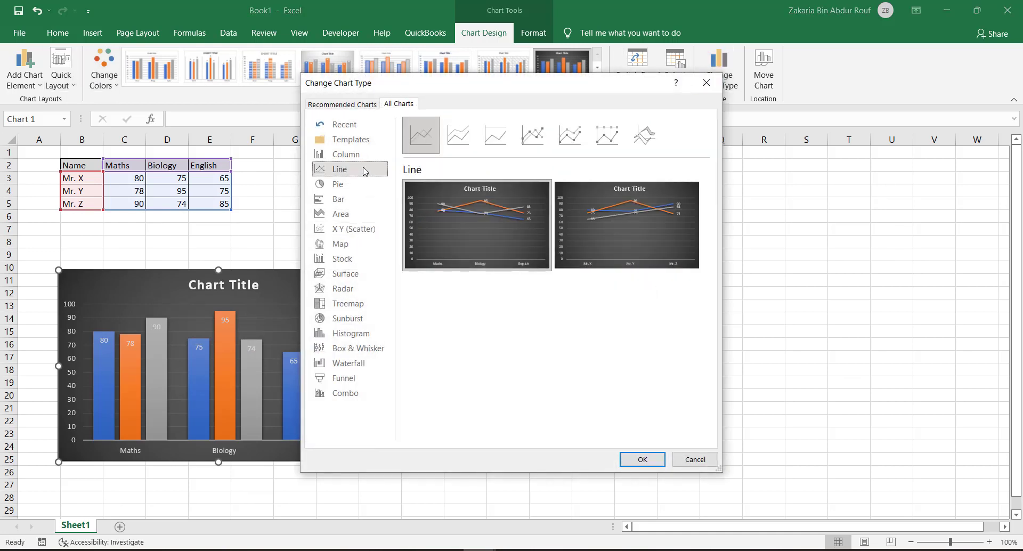
click(363, 185)
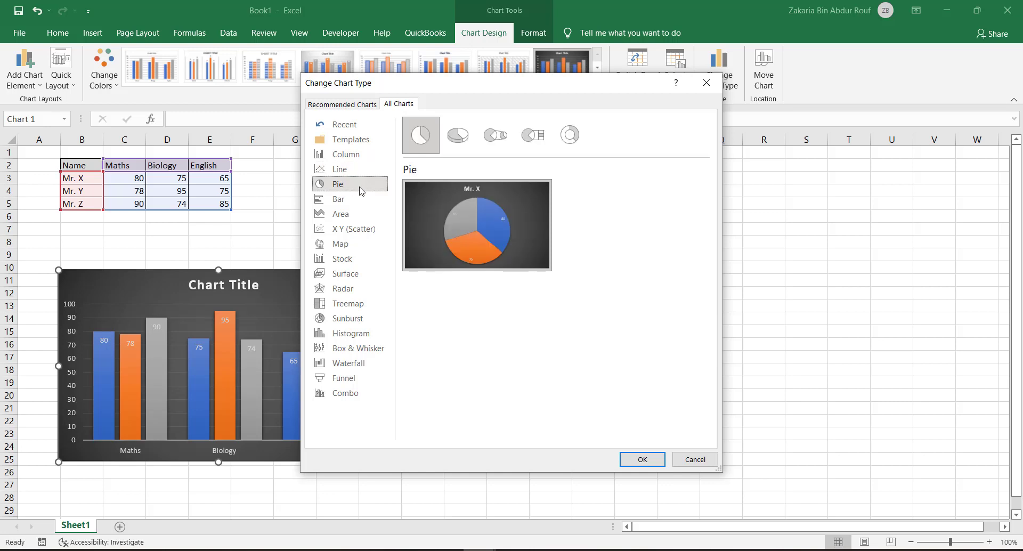
mouse_move(452, 221)
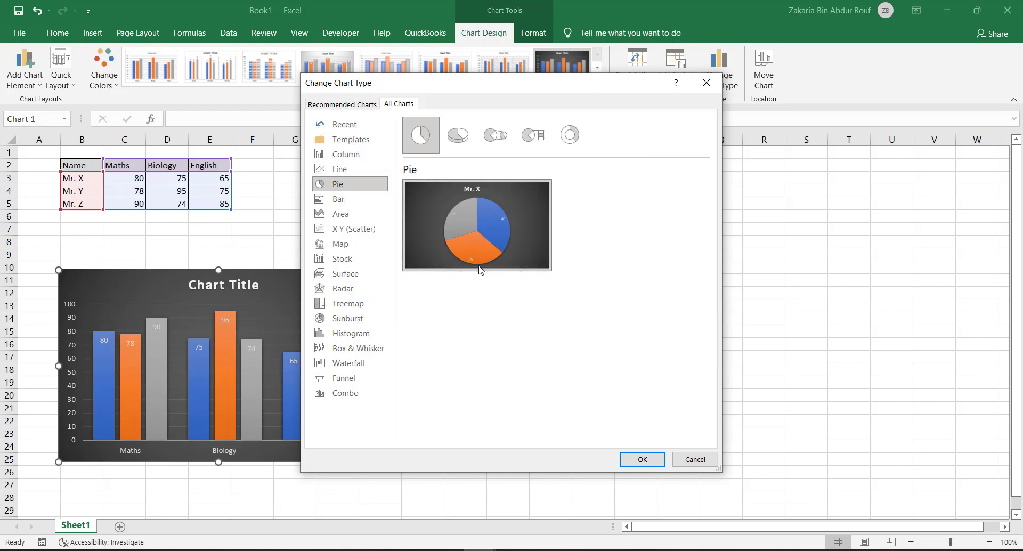
click(642, 459)
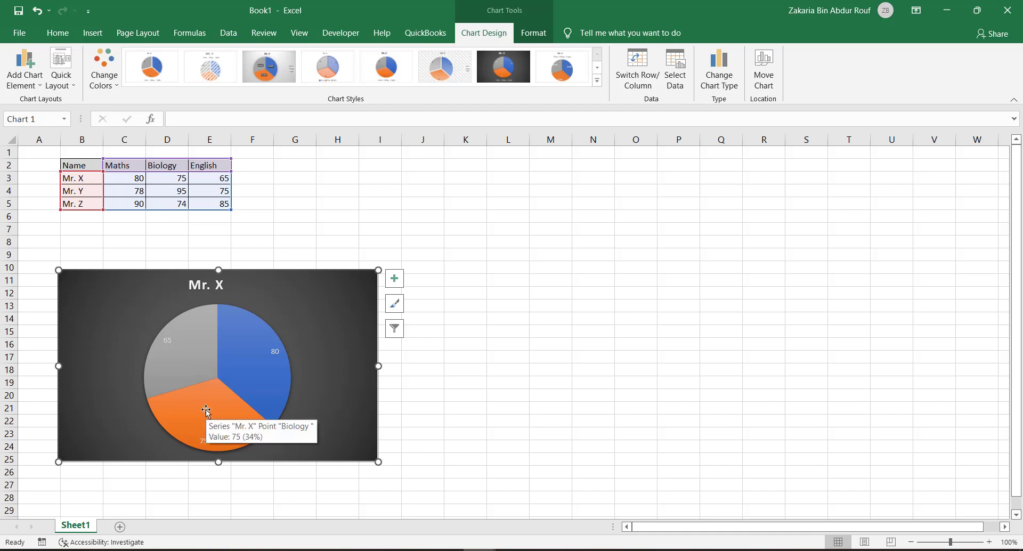
Step: Apply the light hatched-background style with a side legend to the pie chart and look through the remaining styles
click(445, 67)
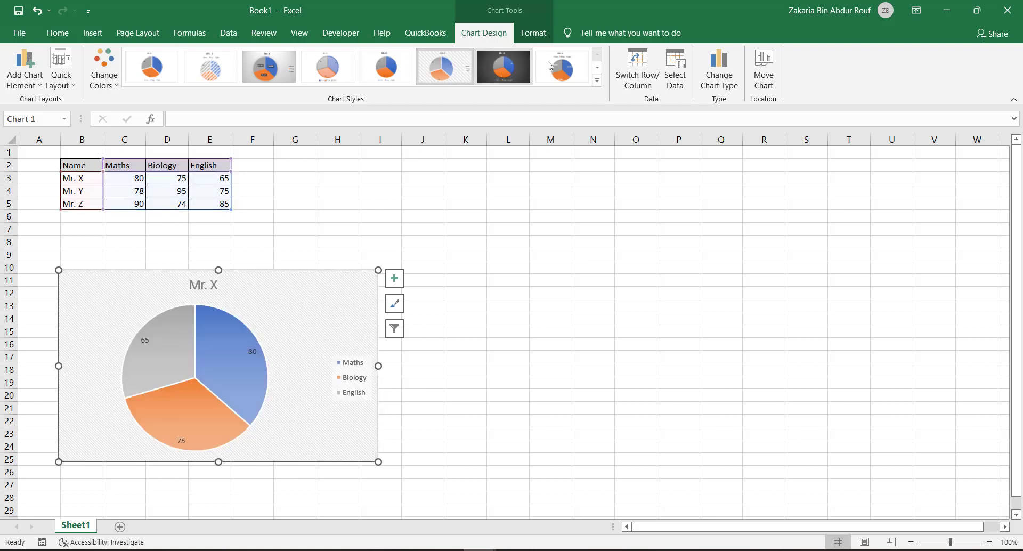
click(596, 68)
click(597, 80)
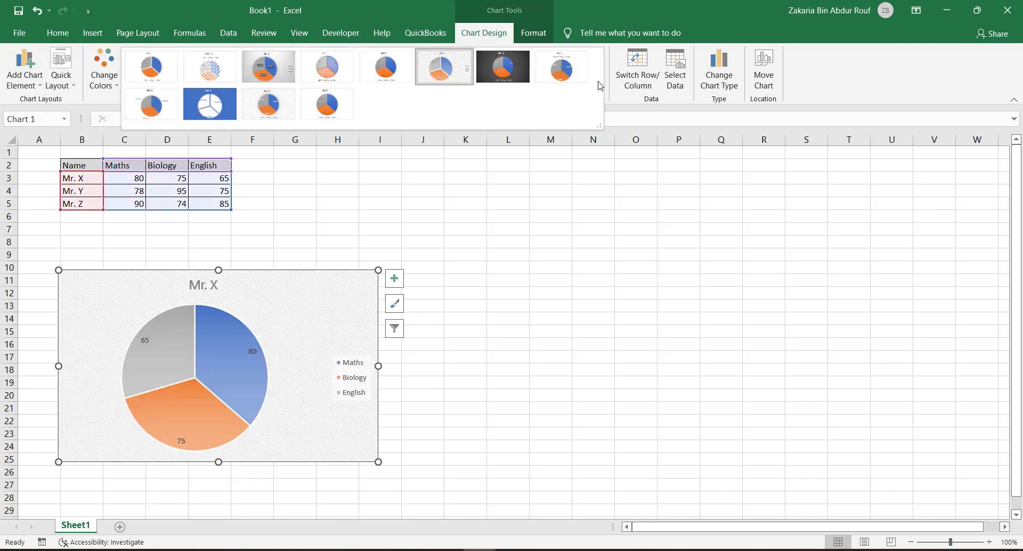
click(742, 63)
Step: Preview the histogram, radar, surface, stock, map, scatter and area types, and change the chart to a clustered bar chart
click(718, 69)
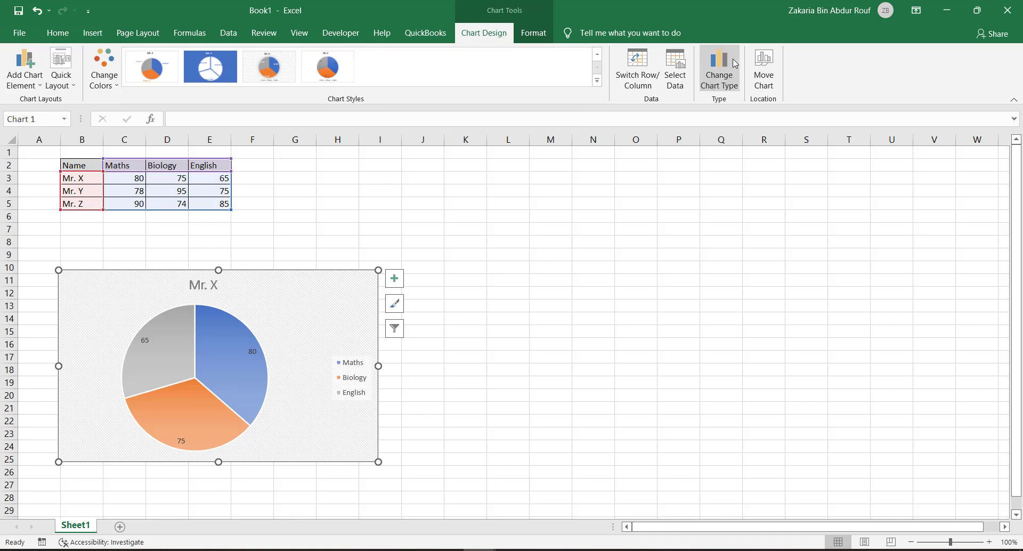
click(356, 332)
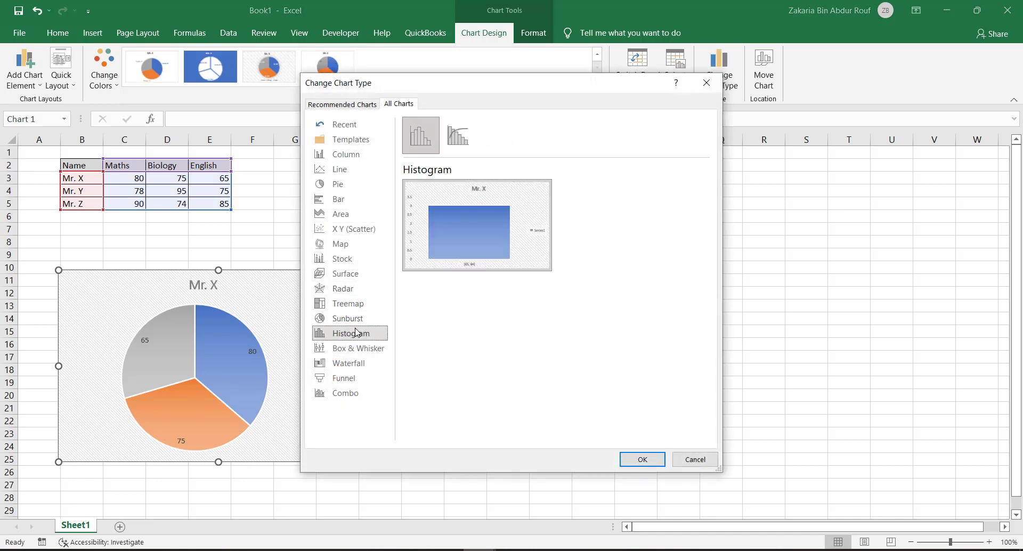
click(343, 289)
click(345, 274)
click(343, 259)
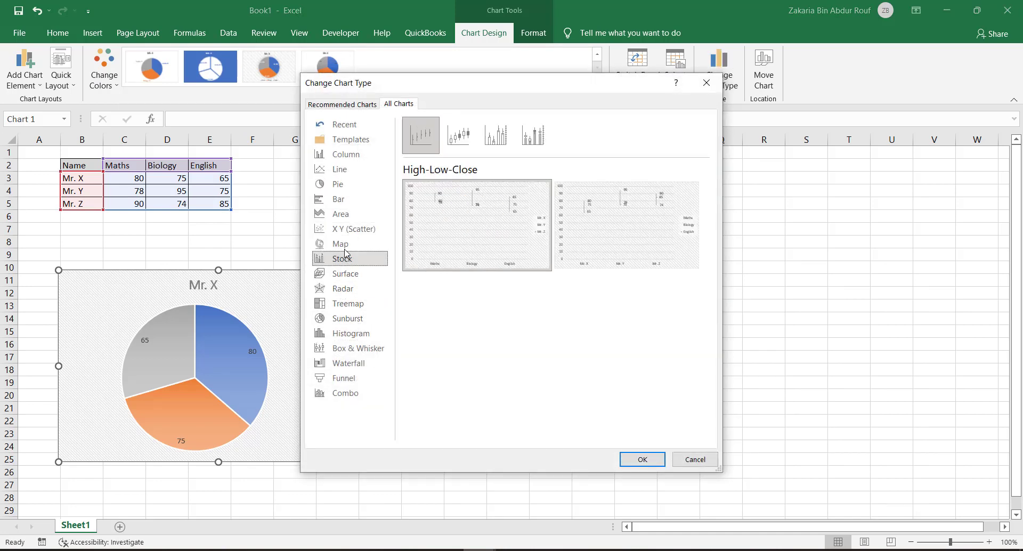
click(341, 244)
click(347, 229)
click(350, 215)
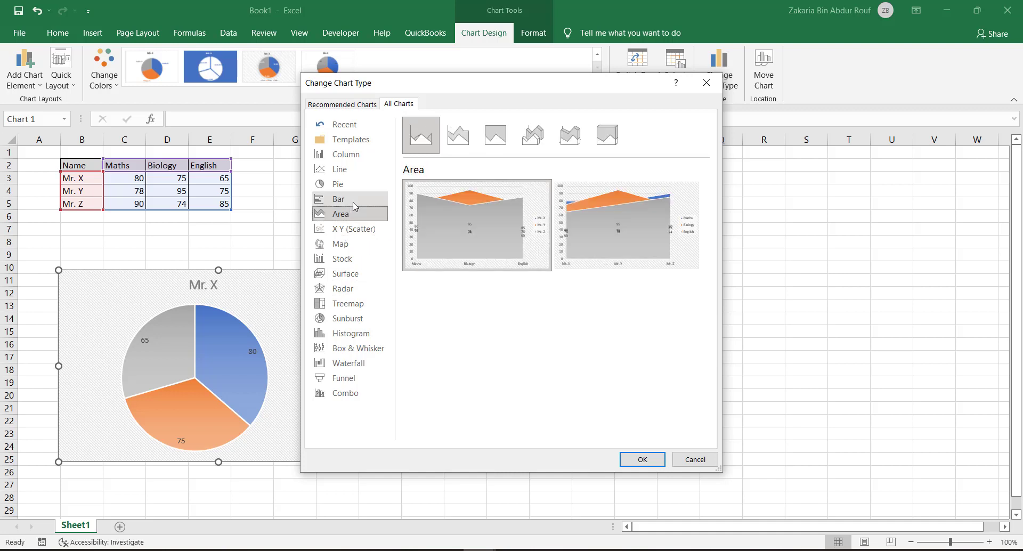
click(353, 200)
click(641, 460)
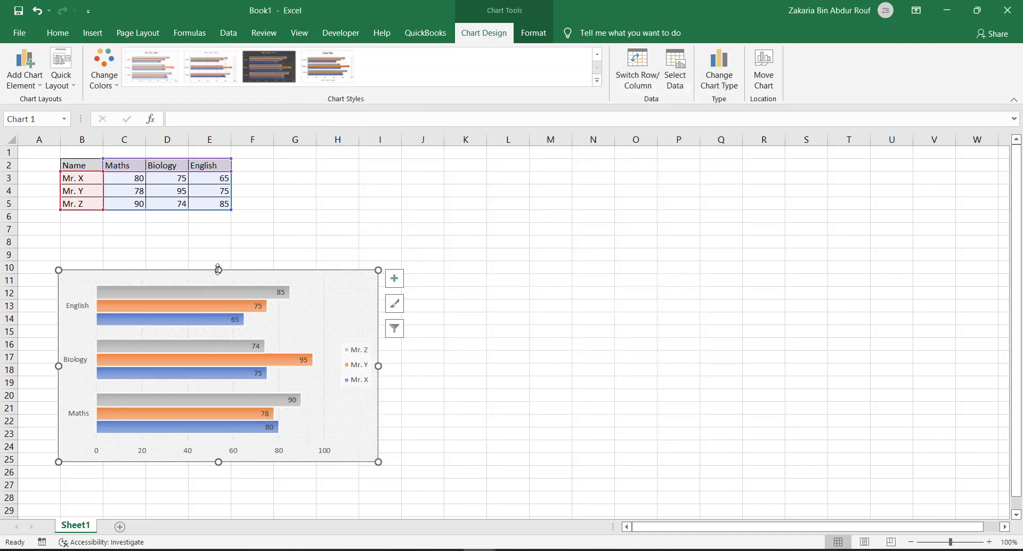
Step: Enlarge the bar chart so it reaches up to row 8 and across to the start of column J
drag(218, 270, 219, 243)
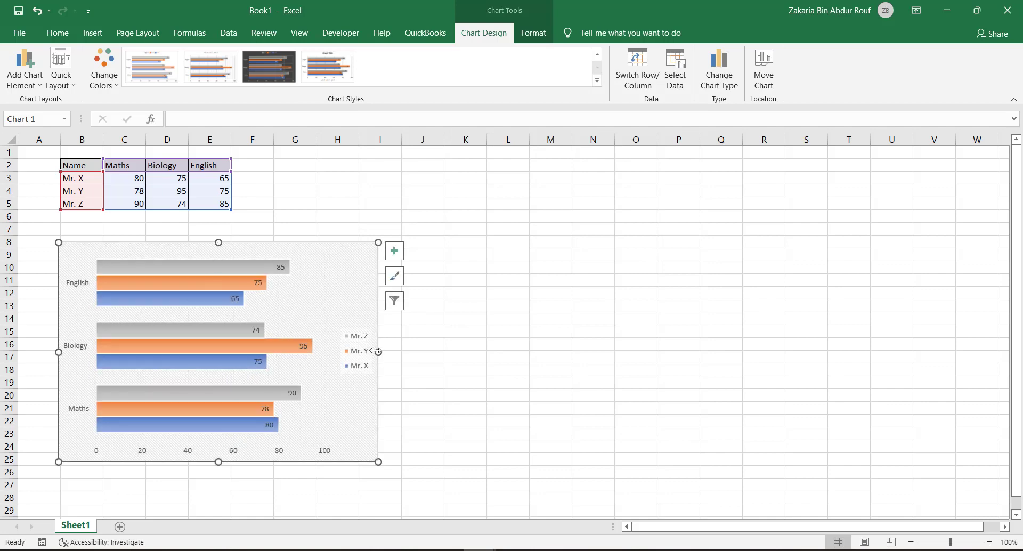
drag(378, 352, 407, 352)
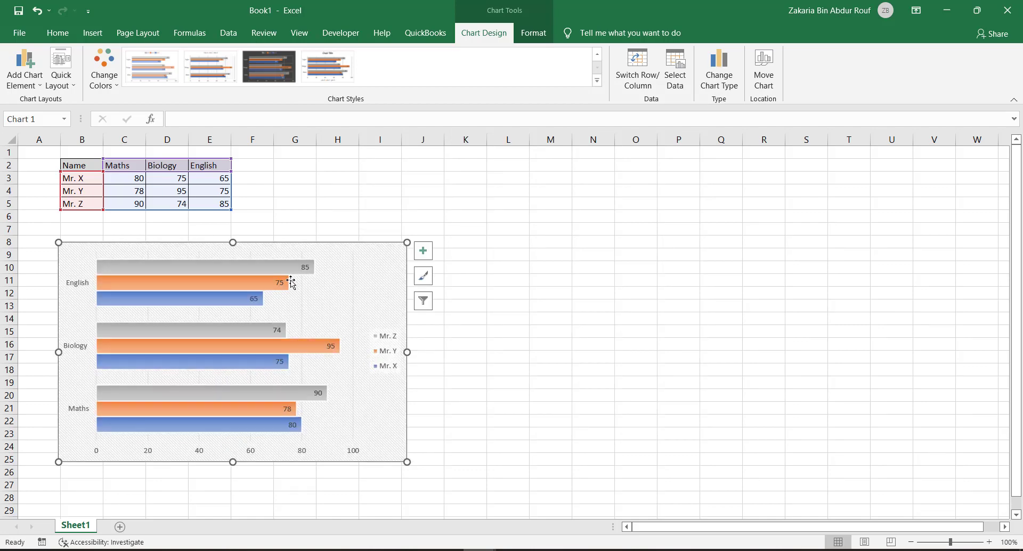